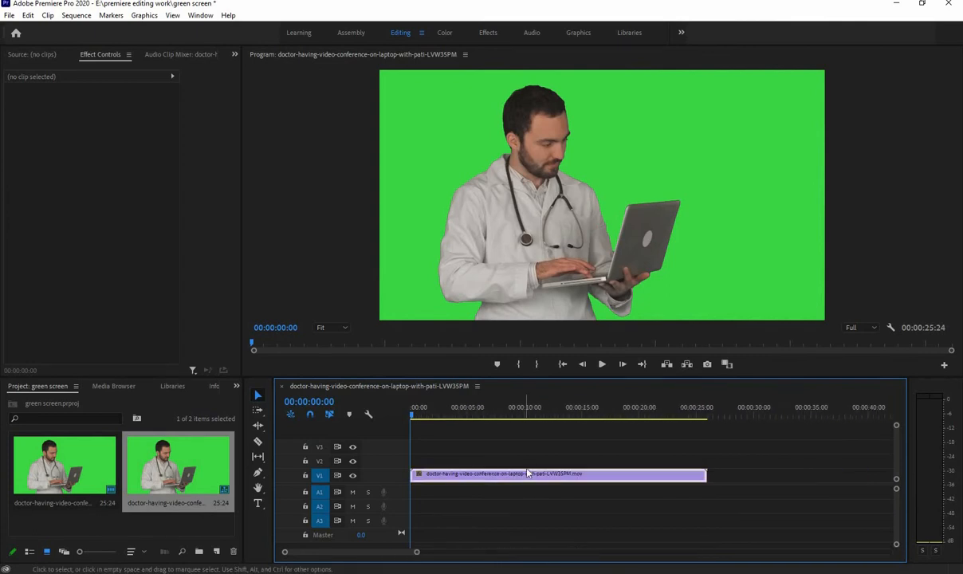
- Move the green-screen doctor clip to V2 and place the imported mri-2813904.jpg beneath it on V1, extended to the clip's full length
drag(525, 478, 526, 461)
click(458, 507)
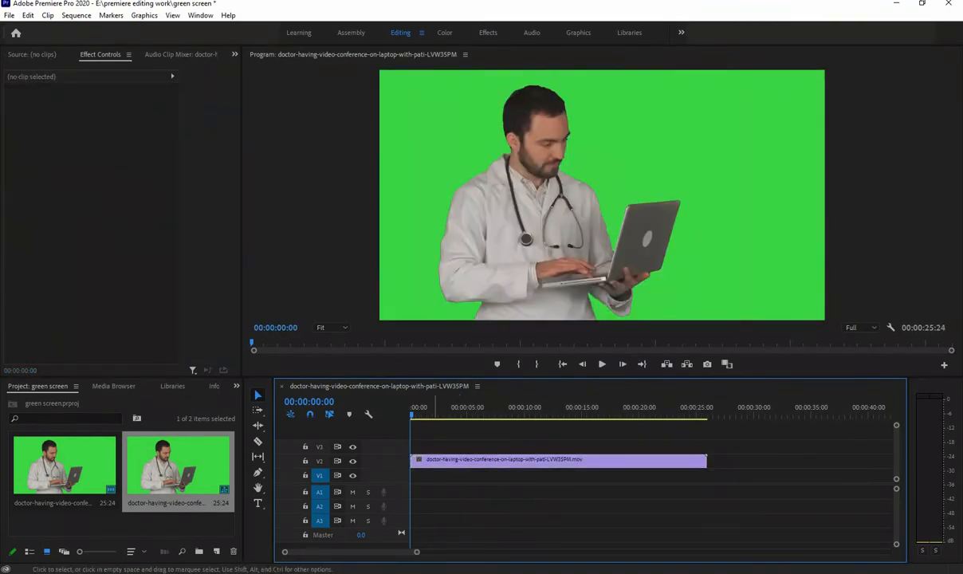
key(alt+Tab)
drag(258, 123, 151, 533)
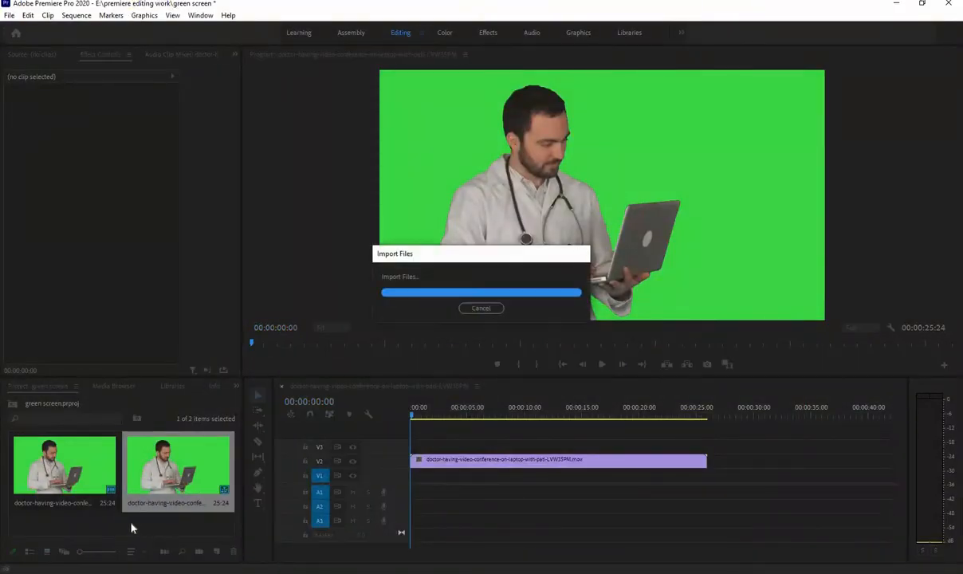
drag(88, 481, 706, 476)
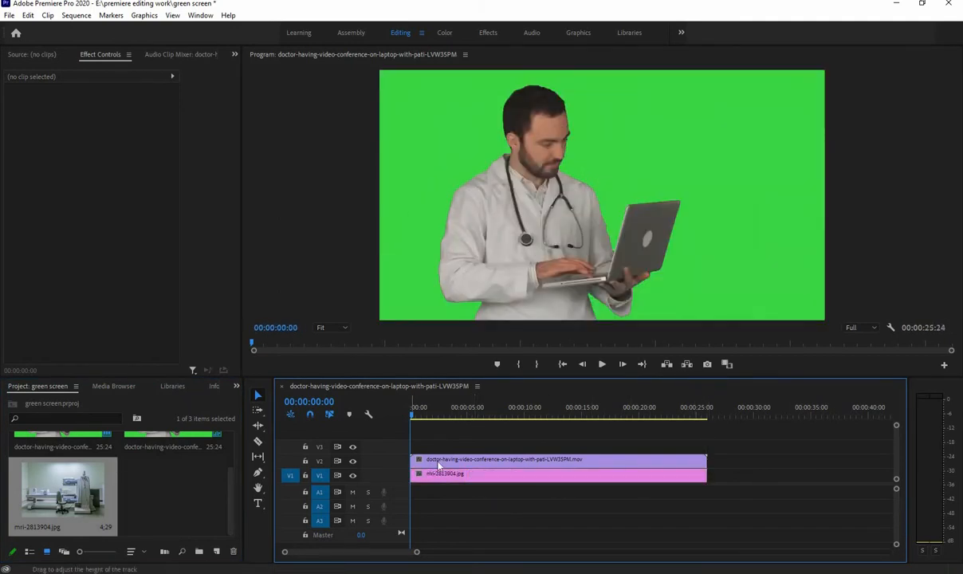
- Scale the MRI room image to 129 and shift it up to fill the frame, with V2 hidden only during the adjustment
click(352, 462)
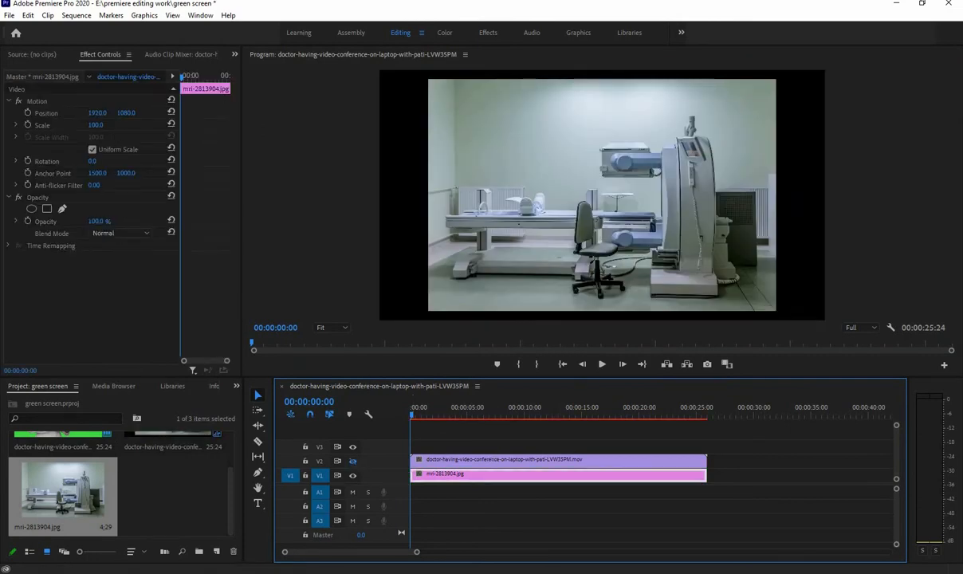
drag(95, 126, 40, 113)
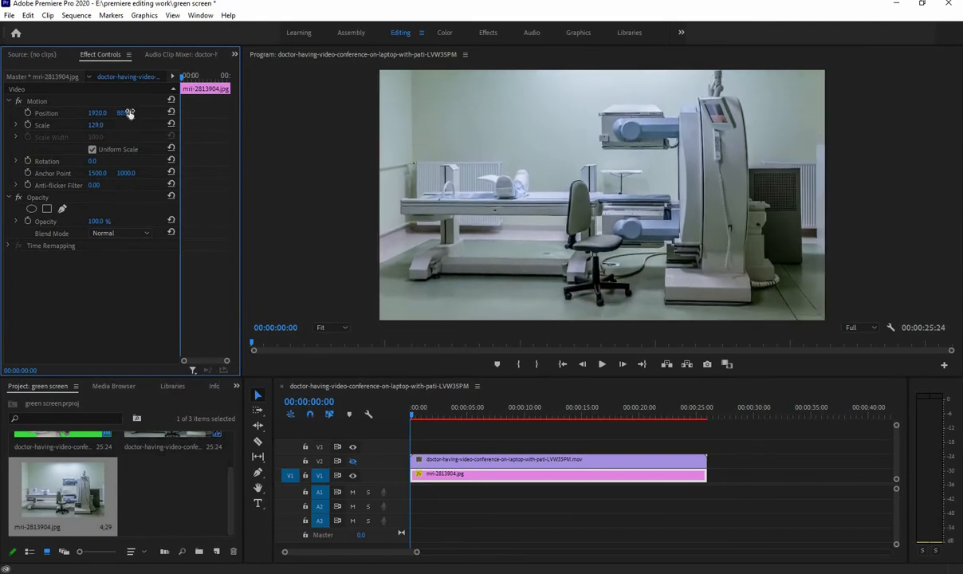
click(353, 462)
- Hide the background track V1 and apply the Ultra Key effect to the doctor clip on V2
click(353, 476)
click(441, 462)
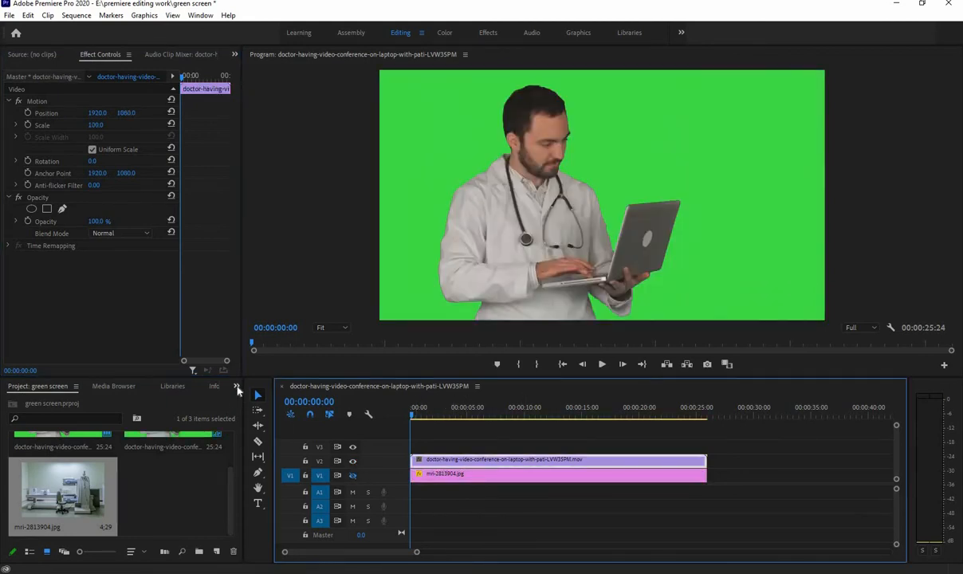
click(236, 385)
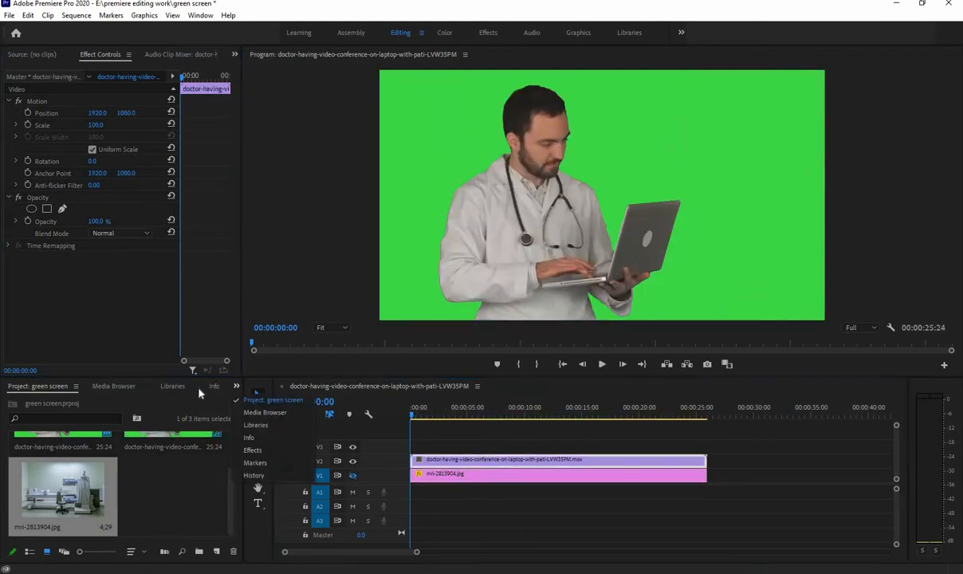
click(252, 449)
click(91, 401)
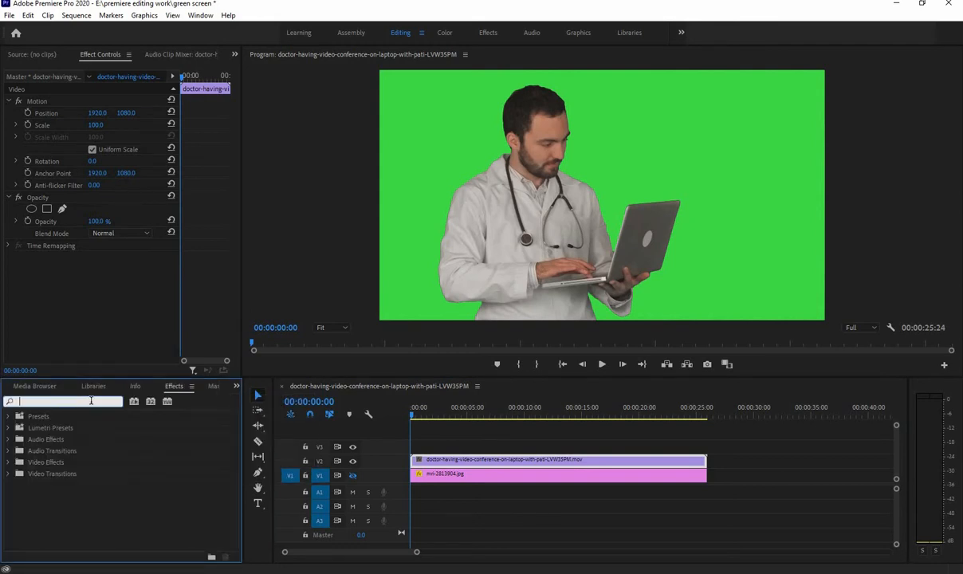
text(ul)
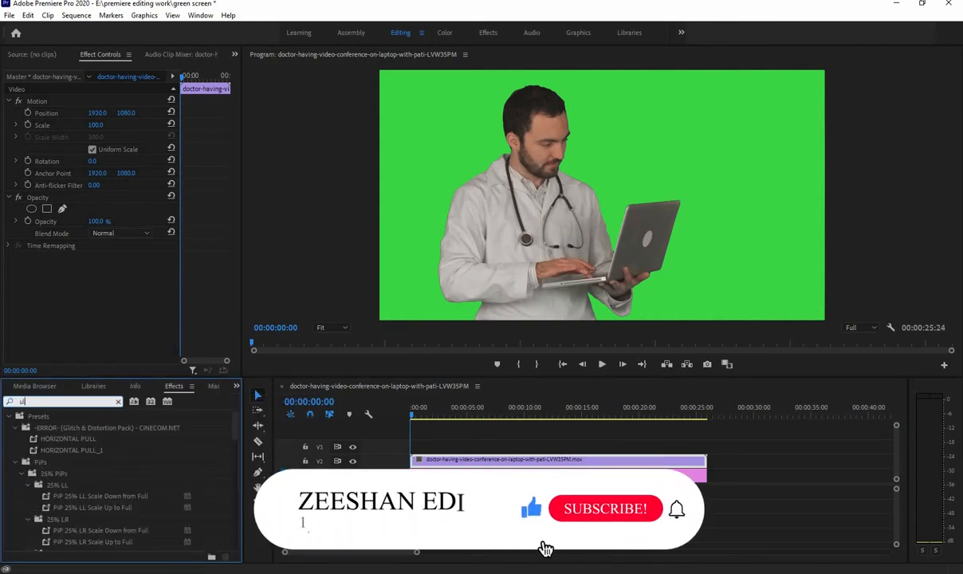
text(tra)
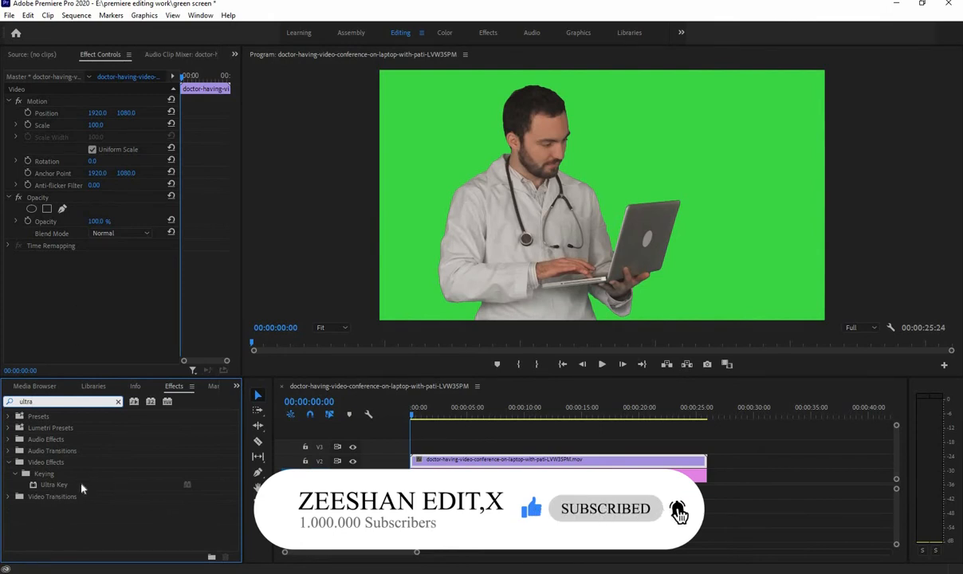
click(112, 487)
drag(112, 486, 437, 466)
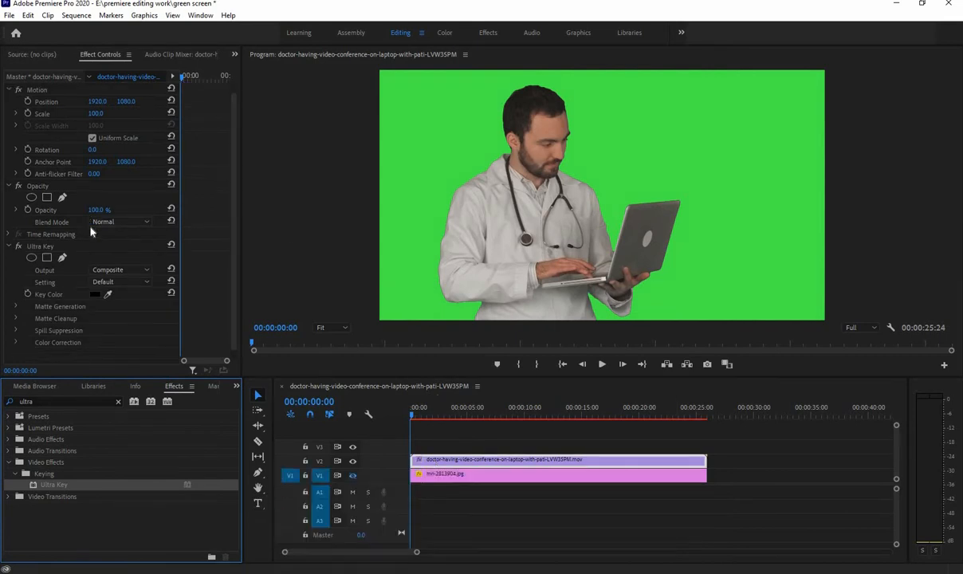
- Sample the green backdrop as the Ultra Key colour and set the effect's output to Alpha Channel
scroll(90, 231, down, 1)
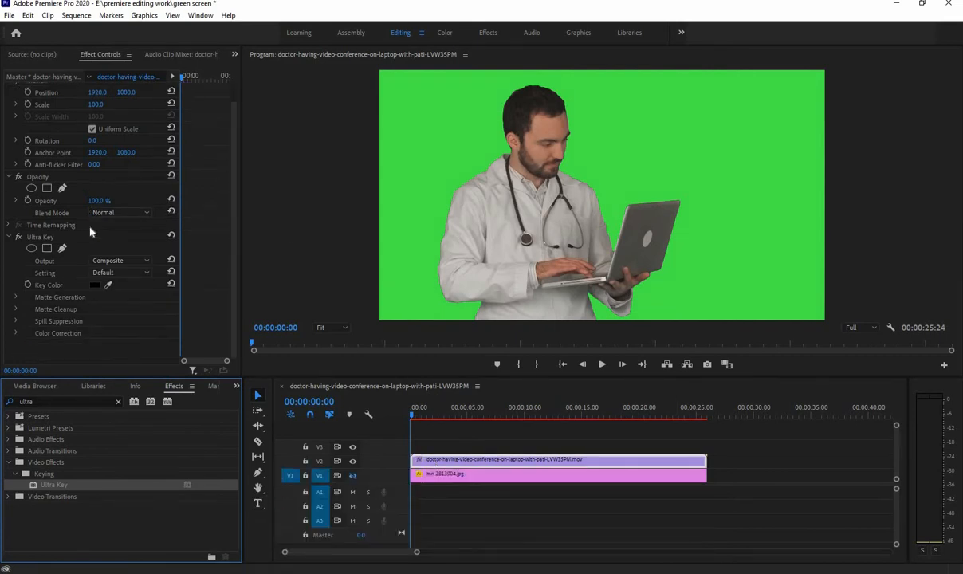
click(108, 284)
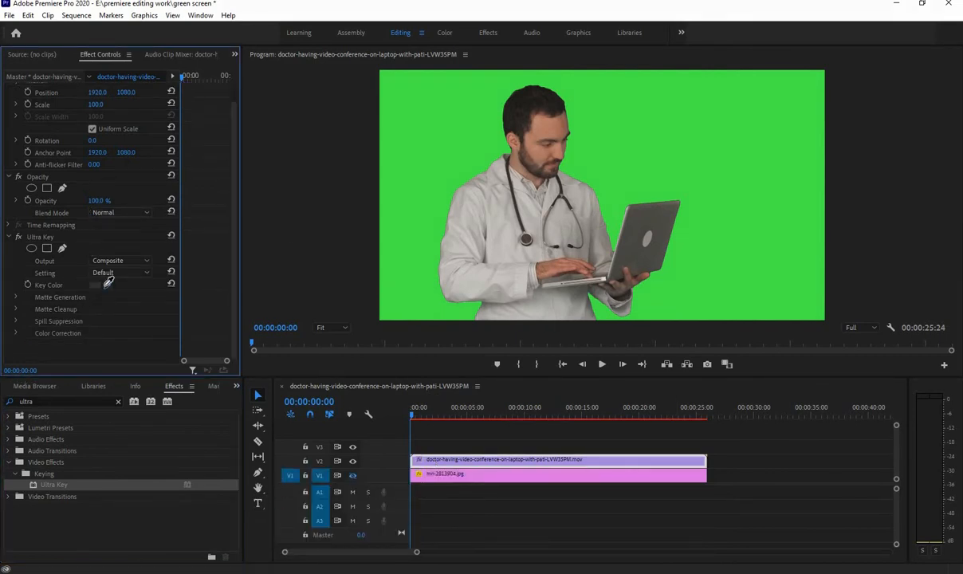
click(456, 163)
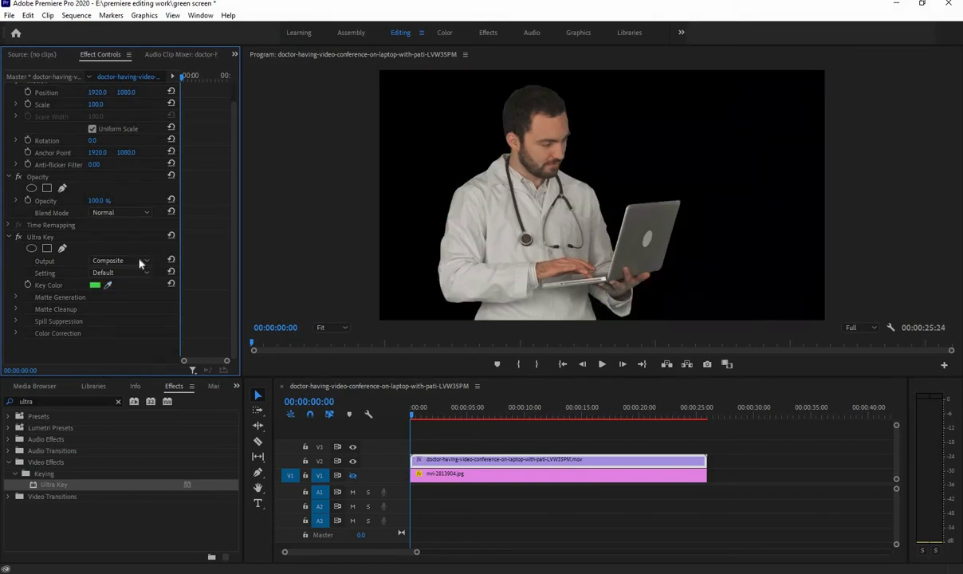
click(139, 262)
click(136, 281)
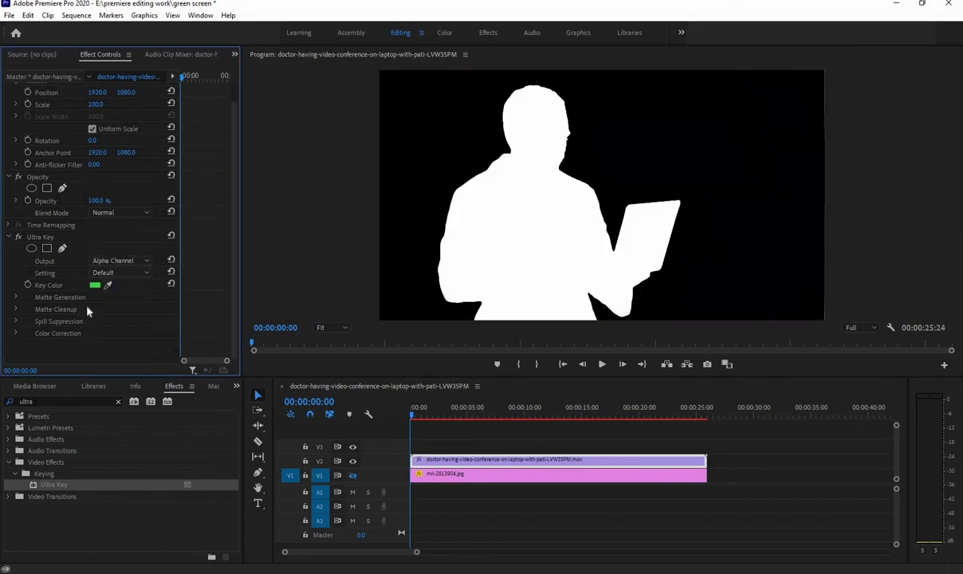
- Set the Ultra Key matte generation to Transparency 46, Highlight 75, Tolerance 100 and Pedestal 100
click(16, 297)
scroll(76, 244, down, 2)
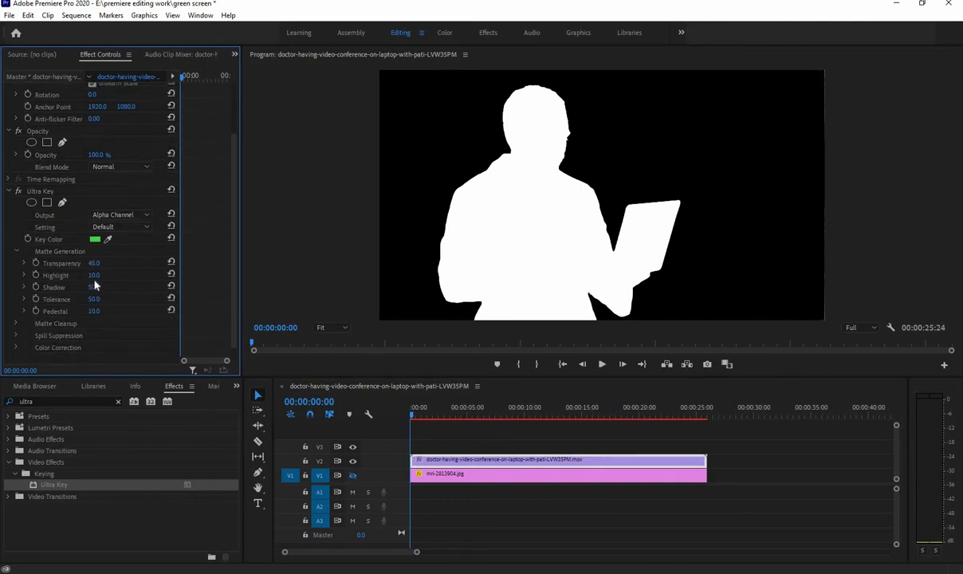
click(94, 287)
mouse_move(93, 276)
mouse_down()
mouse_move(125, 263)
mouse_move(81, 263)
mouse_up()
scroll(103, 279, down, 1)
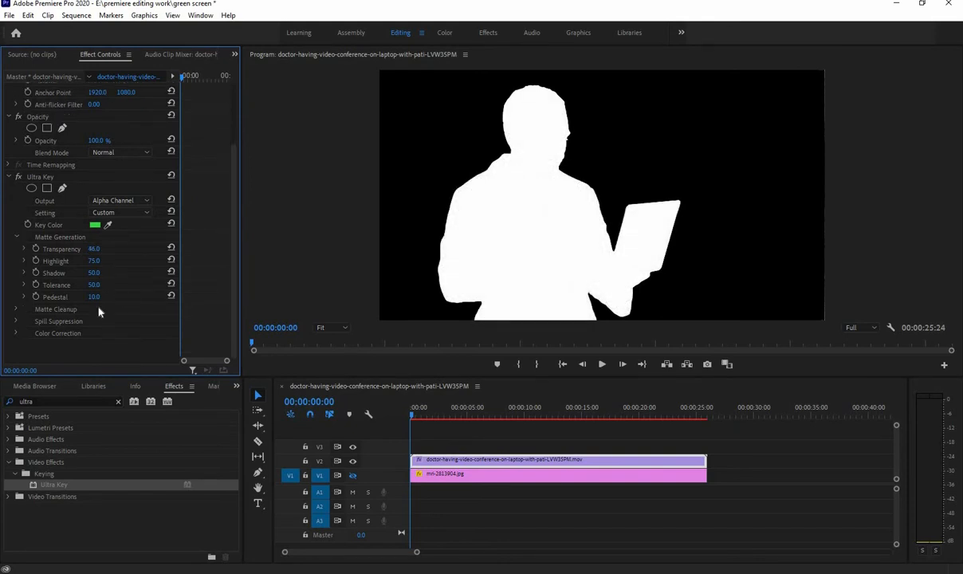
drag(93, 298, 164, 297)
drag(95, 284, 136, 284)
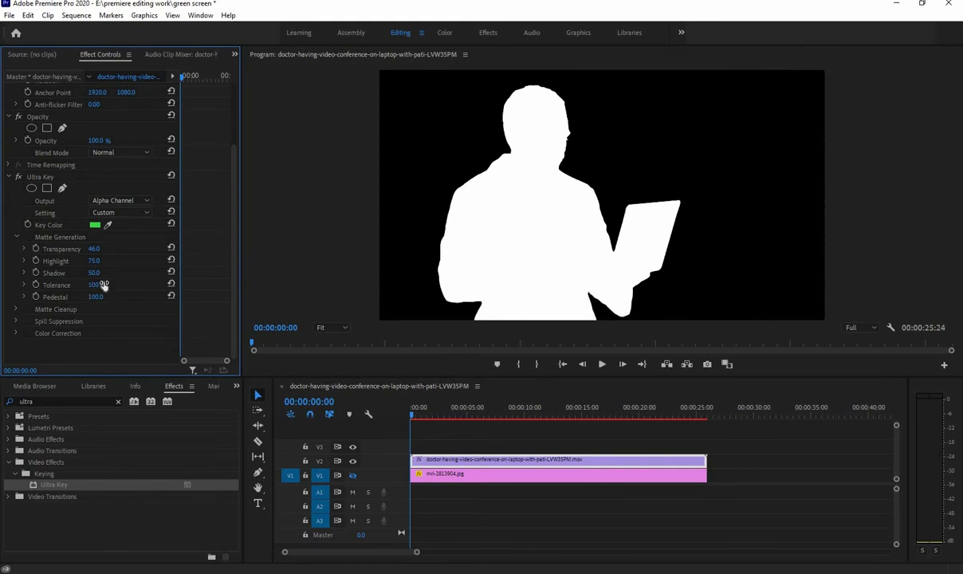
- Set the Ultra Key matte cleanup to Soften 20, Contrast 100 and Mid Point 100
click(44, 309)
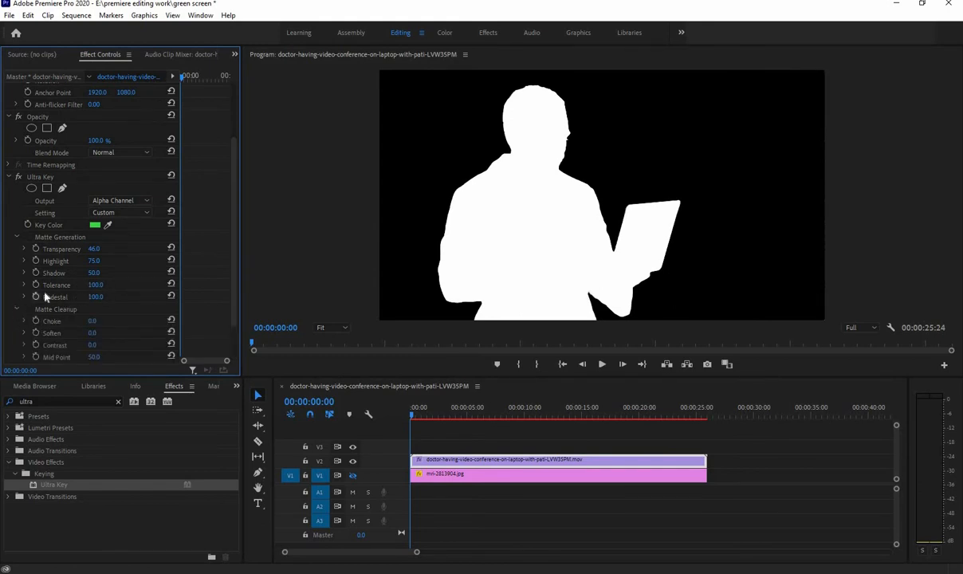
scroll(48, 299, down, 1)
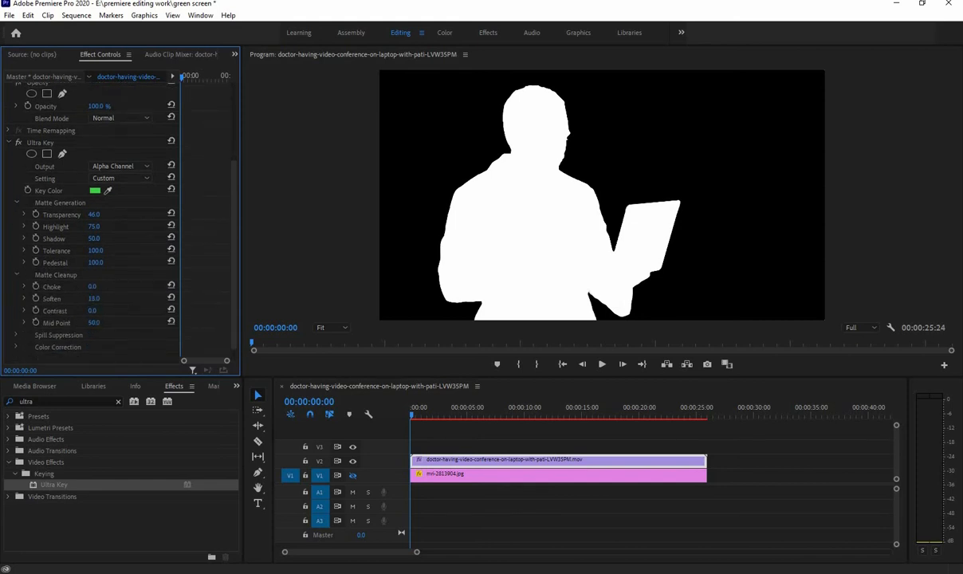
drag(94, 299, 96, 299)
drag(96, 299, 172, 300)
scroll(104, 300, down, 1)
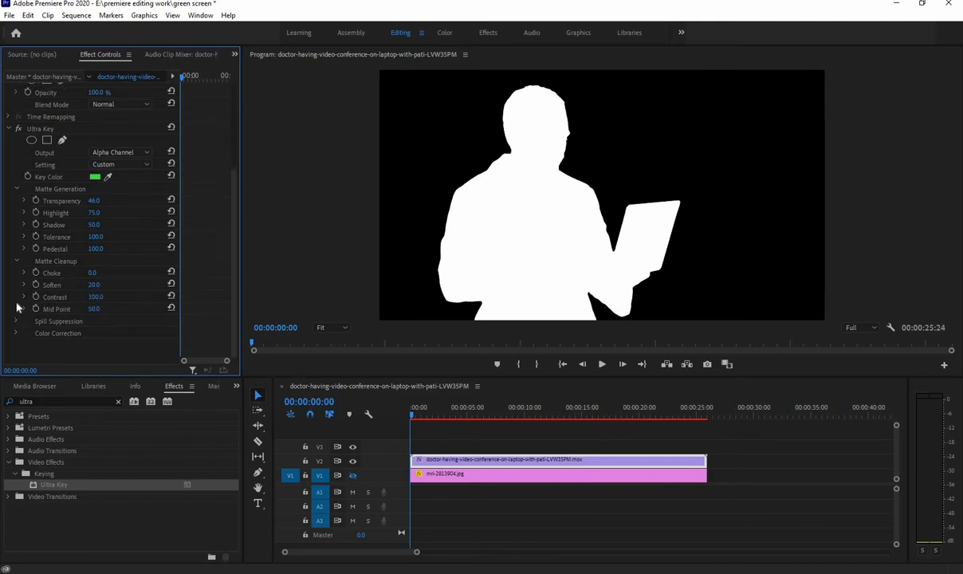
drag(93, 308, 133, 308)
- Return the Ultra Key output to Composite and show the background track V1 again
click(131, 153)
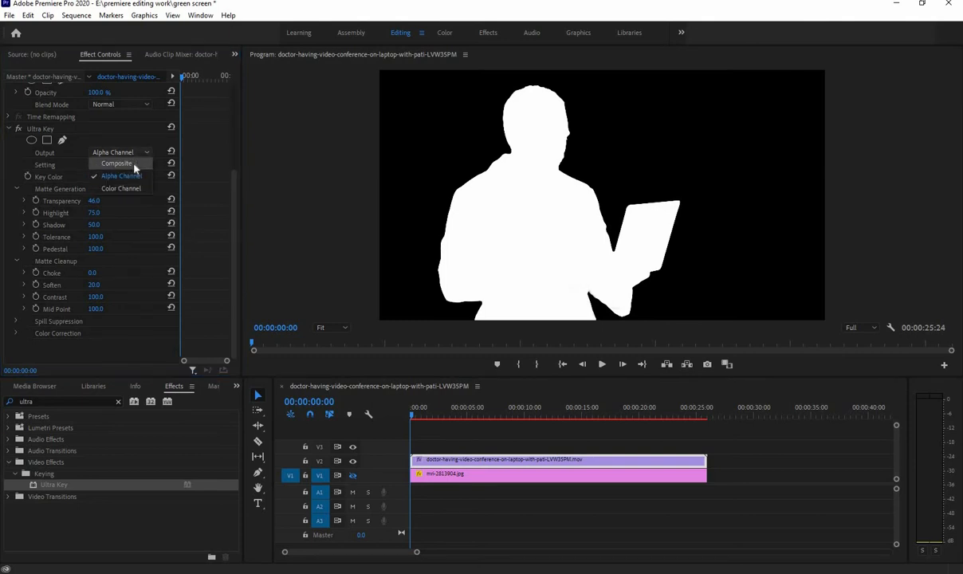
click(117, 163)
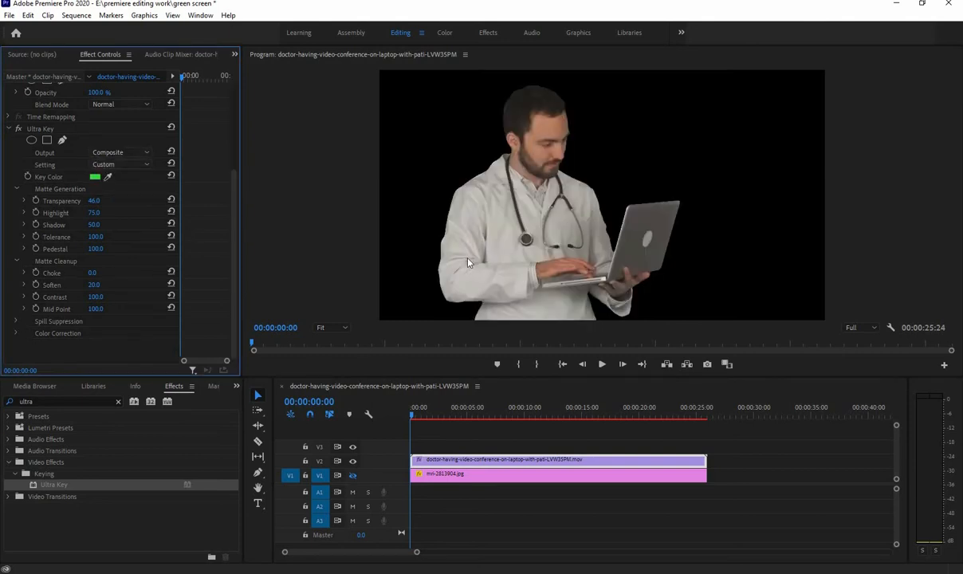
click(353, 476)
click(353, 476)
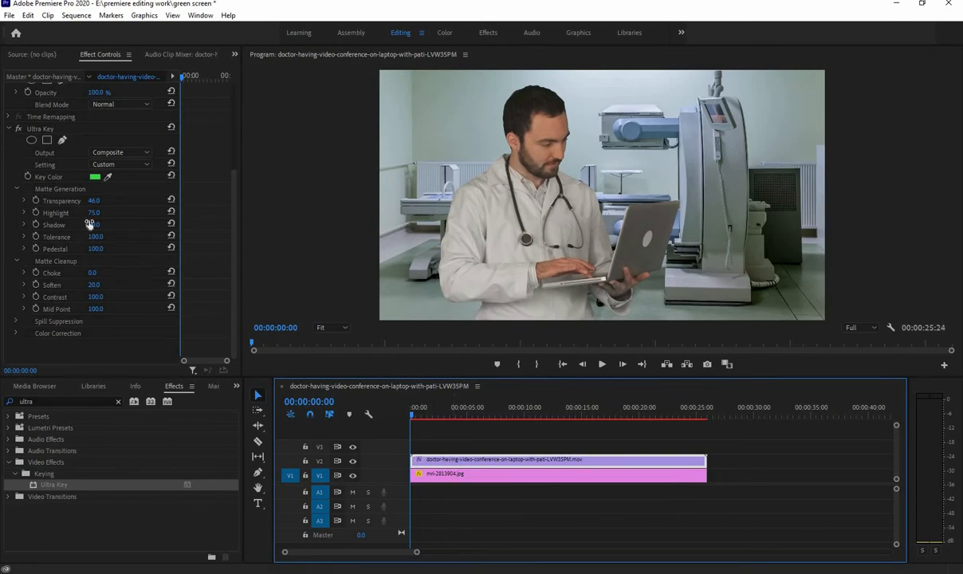
- Increase the matte cleanup Soften value to 77 and deselect the doctor clip
drag(93, 286, 119, 284)
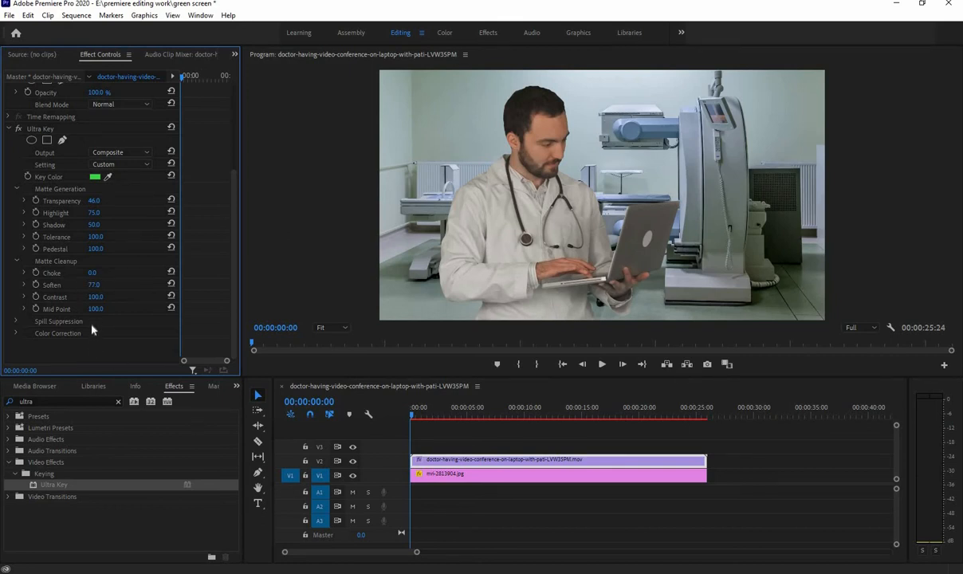
click(434, 445)
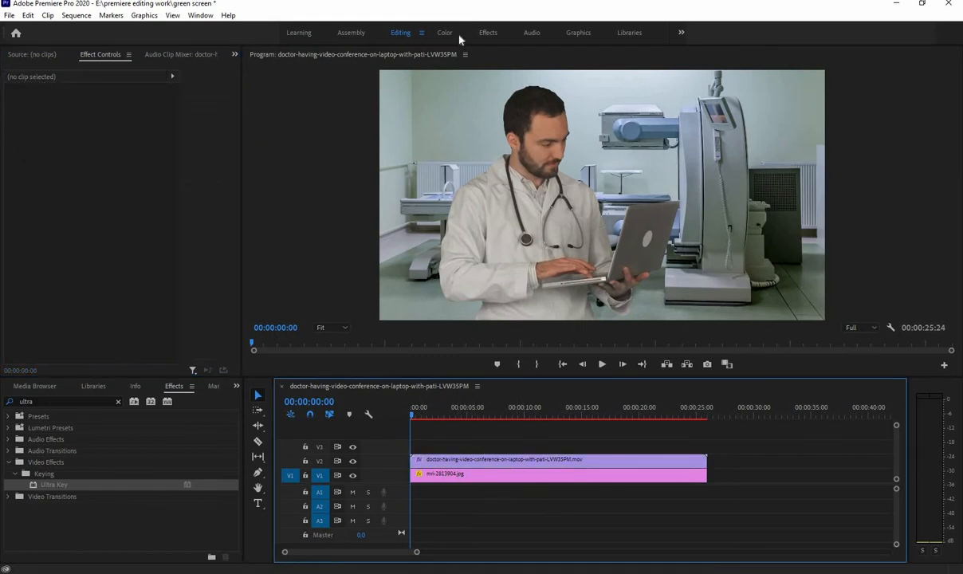
- In the Color workspace, set the doctor clip's Contrast to 28.1, Exposure to -0.4, Shadows to -10.8 and Whites to -5.0, and slightly lower Blacks
click(436, 32)
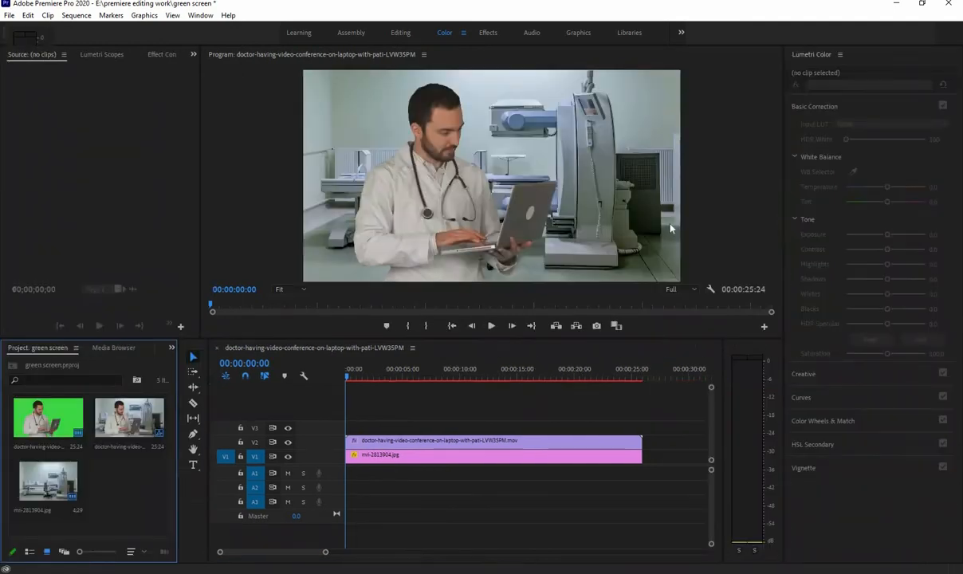
click(511, 442)
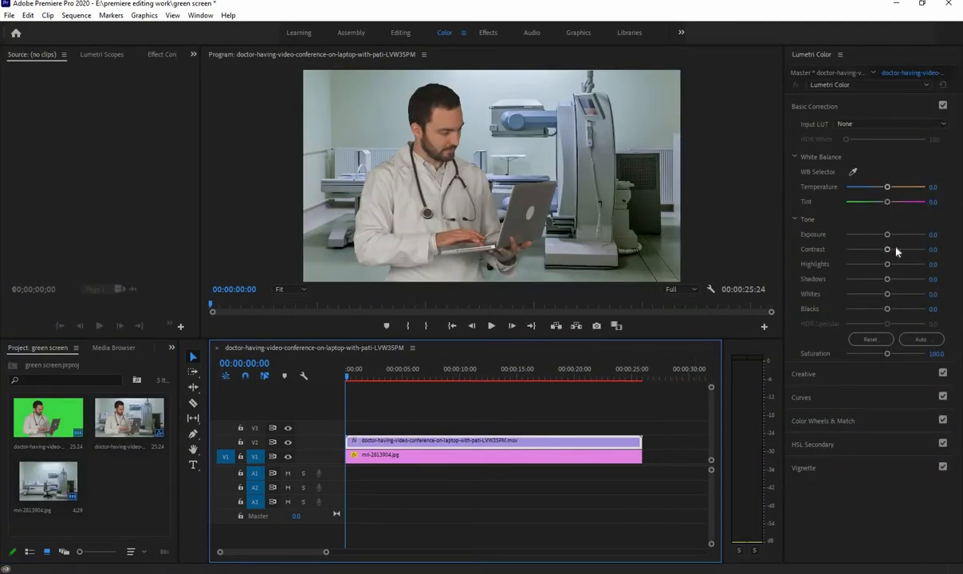
drag(892, 250, 897, 251)
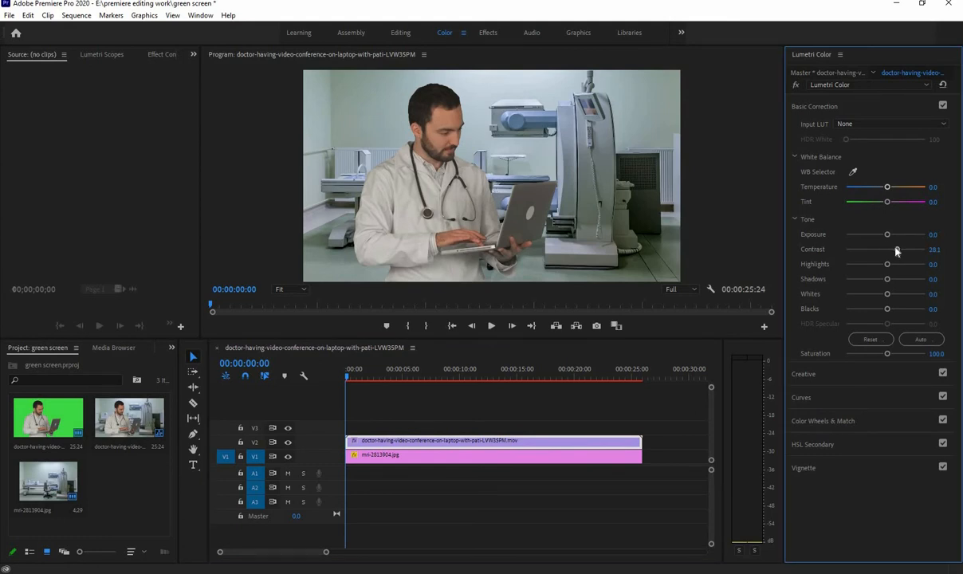
drag(887, 235, 884, 237)
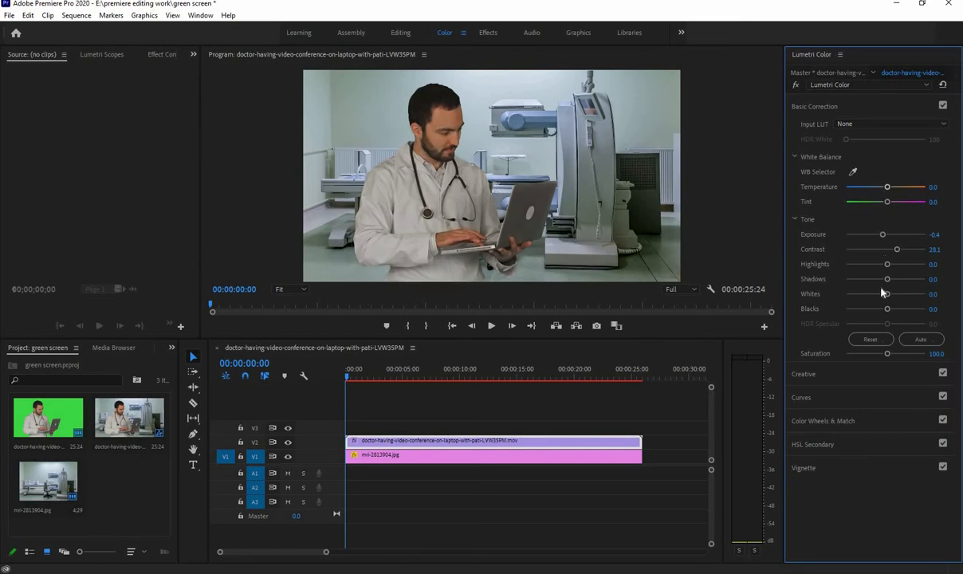
mouse_move(889, 283)
mouse_down()
mouse_move(837, 285)
mouse_move(882, 284)
mouse_up()
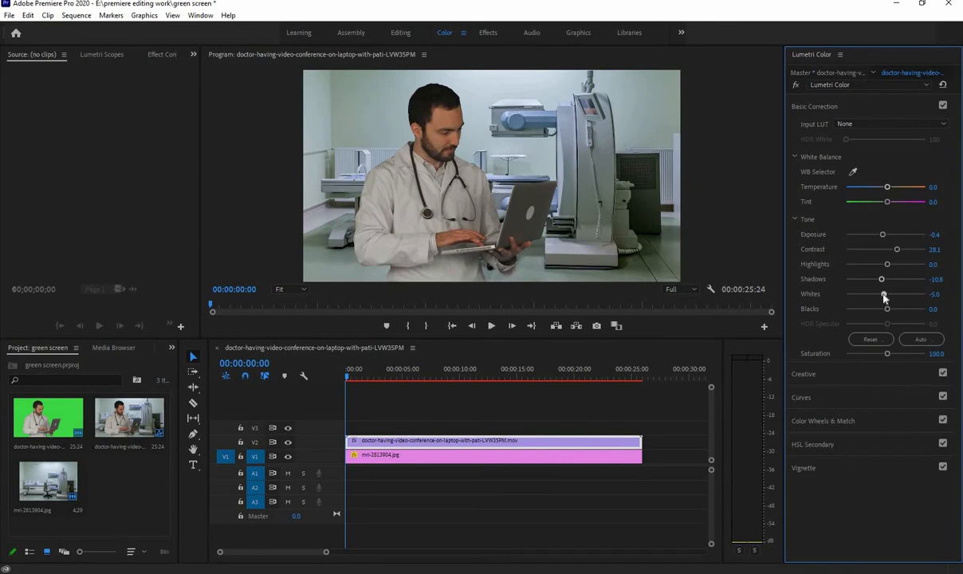
drag(886, 309, 885, 311)
- Set the doctor clip's creative adjustments to Saturation 110.8, Vibrance 10.8 and Sharpen 12.2
click(876, 374)
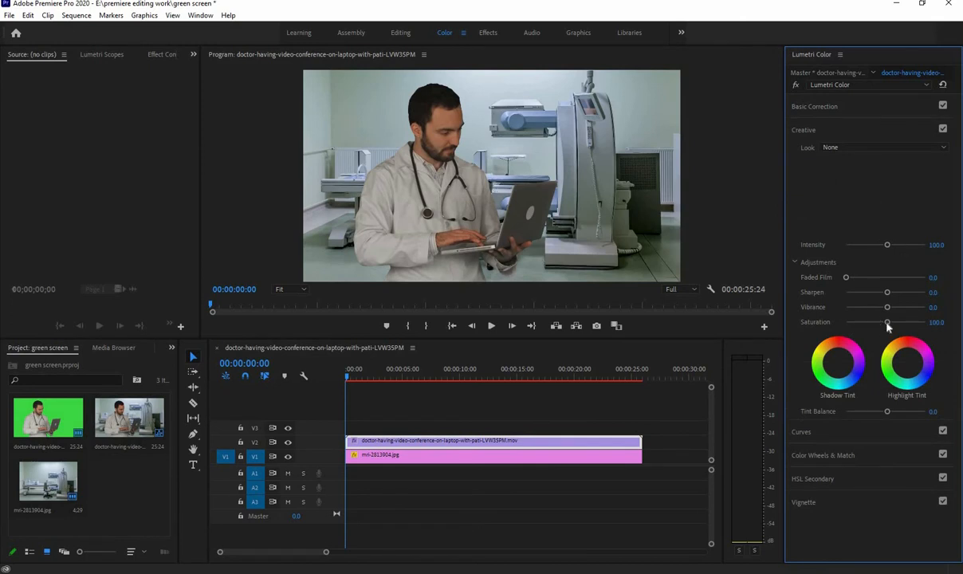
drag(886, 322, 892, 307)
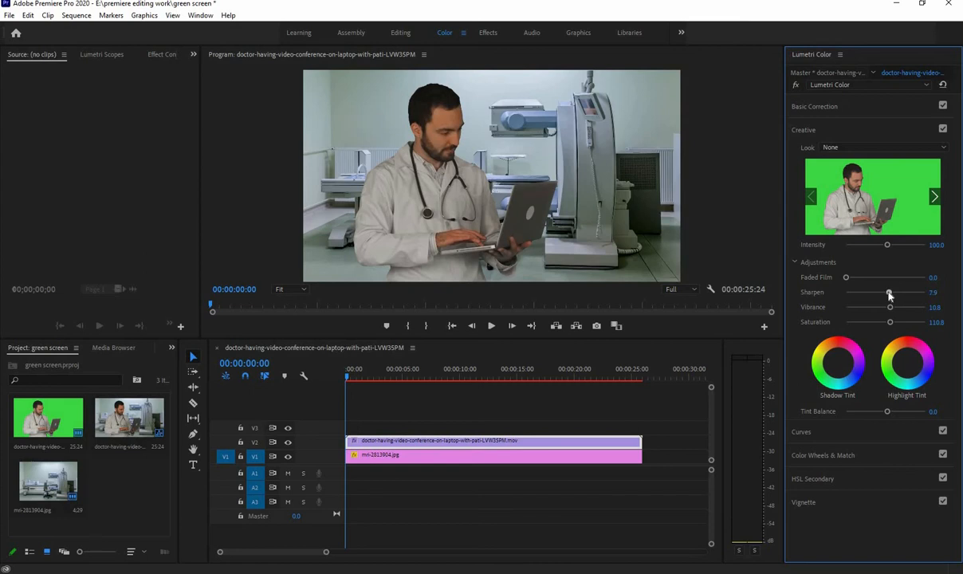
drag(889, 294, 891, 293)
- Lower the doctor clip's creative adjustments to Vibrance 2.2 and Saturation 97.8
click(862, 432)
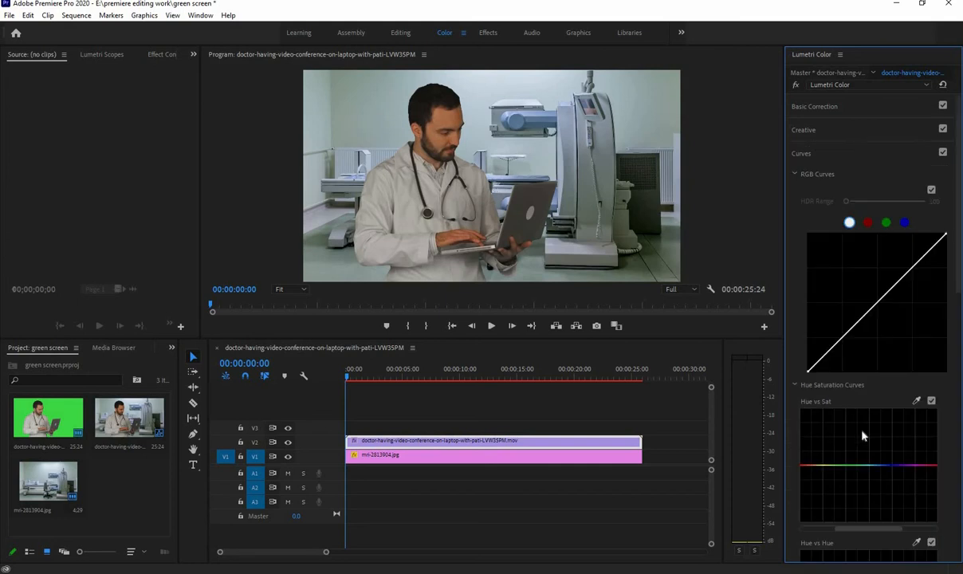
click(848, 131)
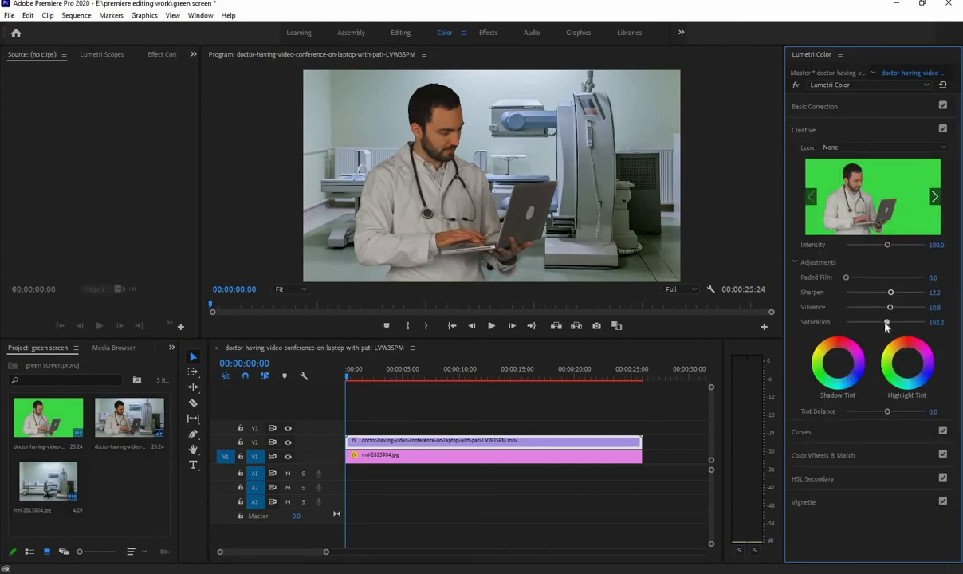
drag(886, 323, 886, 310)
drag(884, 324, 885, 326)
- Add a control point near the middle of the white RGB curve and place it slightly below the diagonal to darken the doctor clip
click(795, 427)
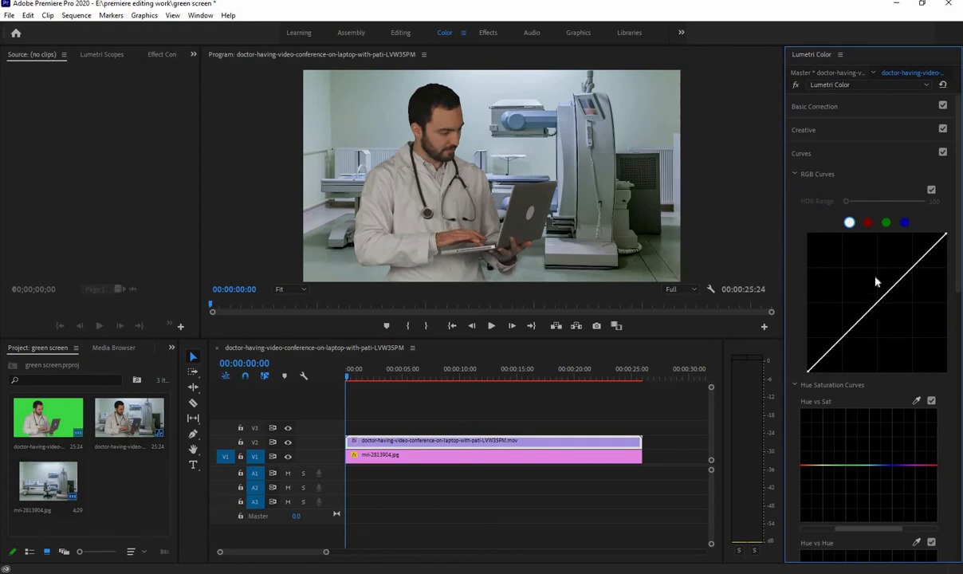
drag(881, 303, 884, 300)
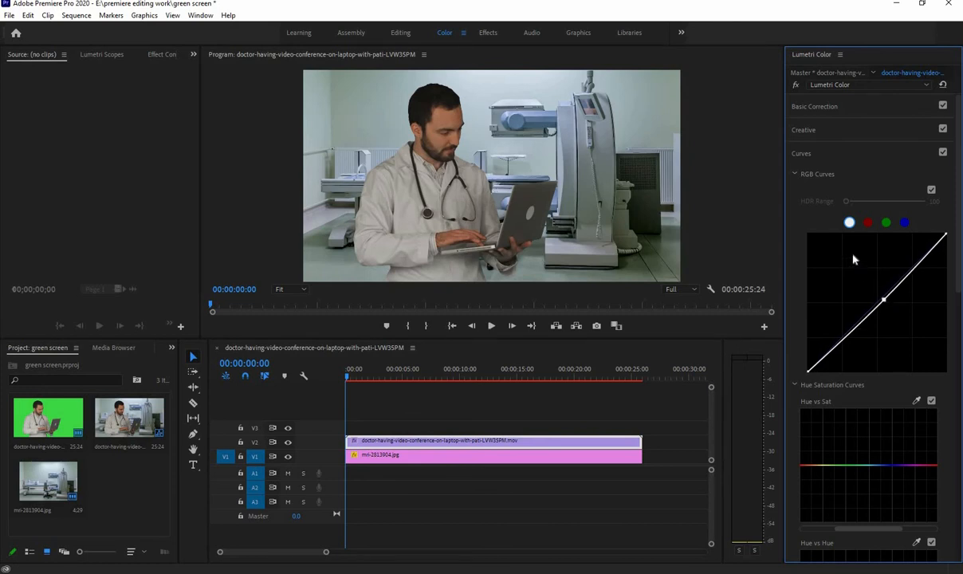
scroll(853, 259, down, 5)
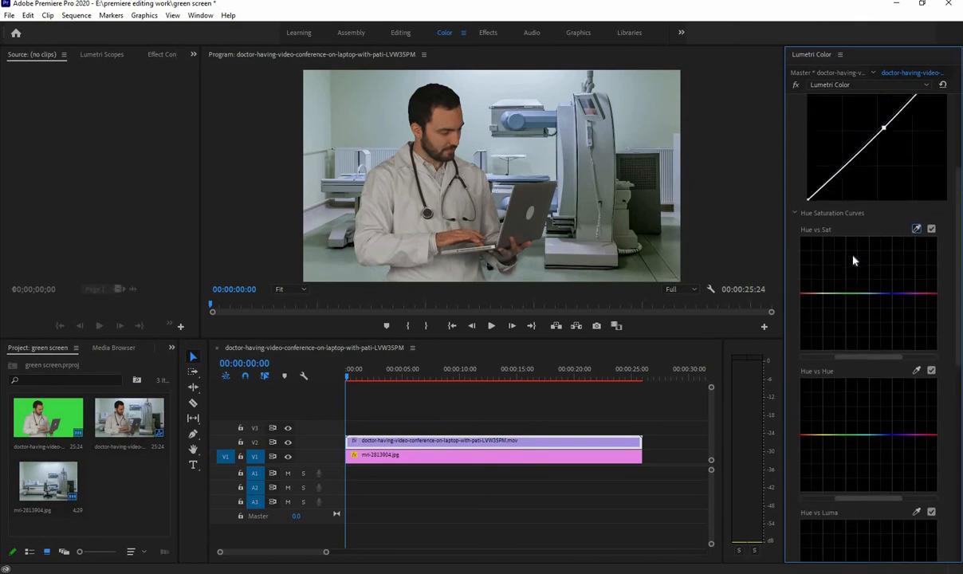
scroll(853, 259, up, 5)
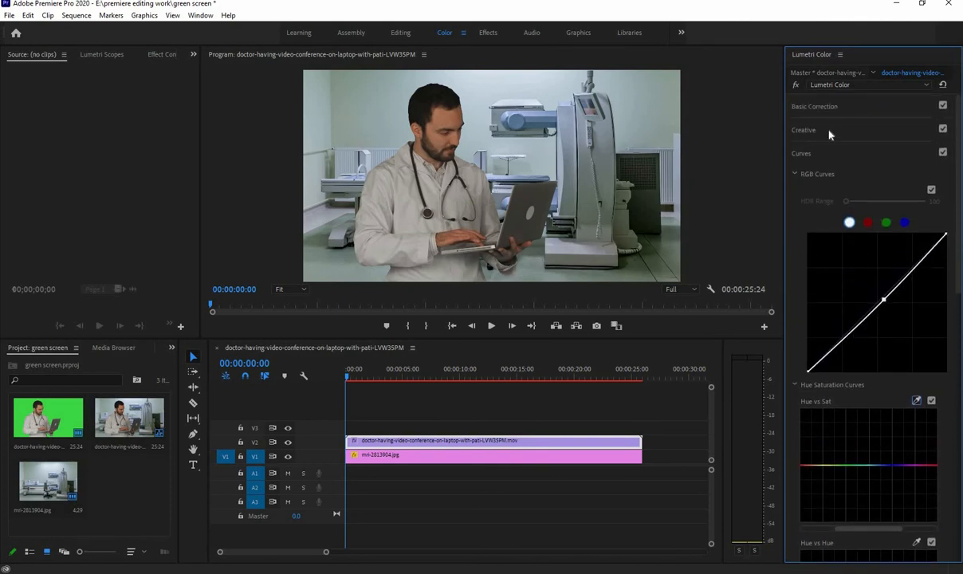
- Nudge the Midtones color wheel very slightly off its centre in Color Wheels & Match for the doctor clip
click(829, 131)
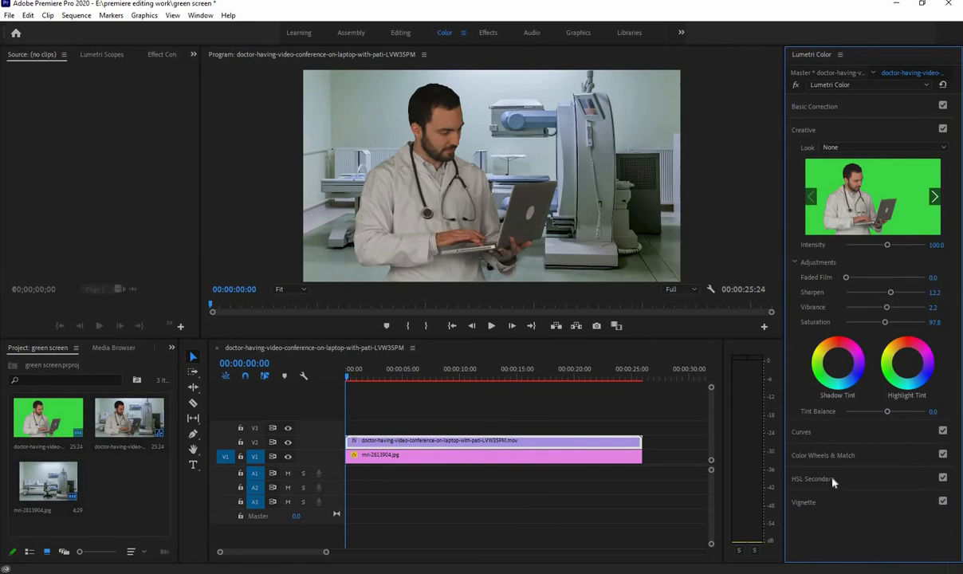
click(830, 504)
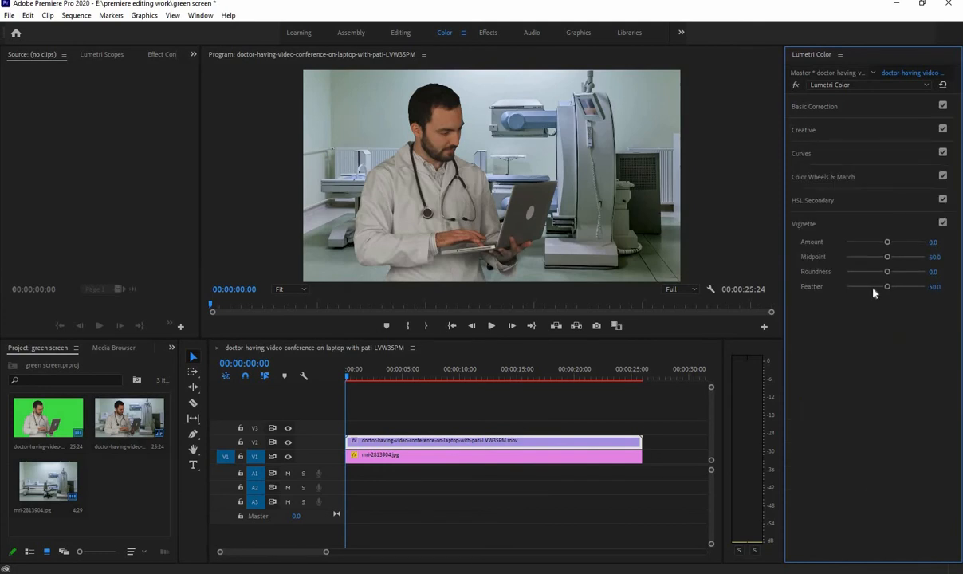
click(837, 182)
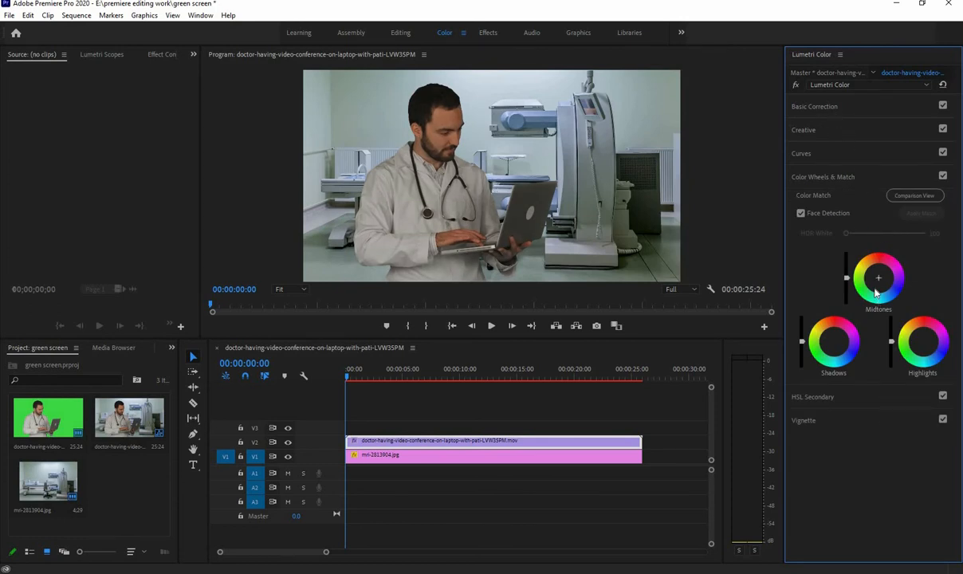
click(878, 277)
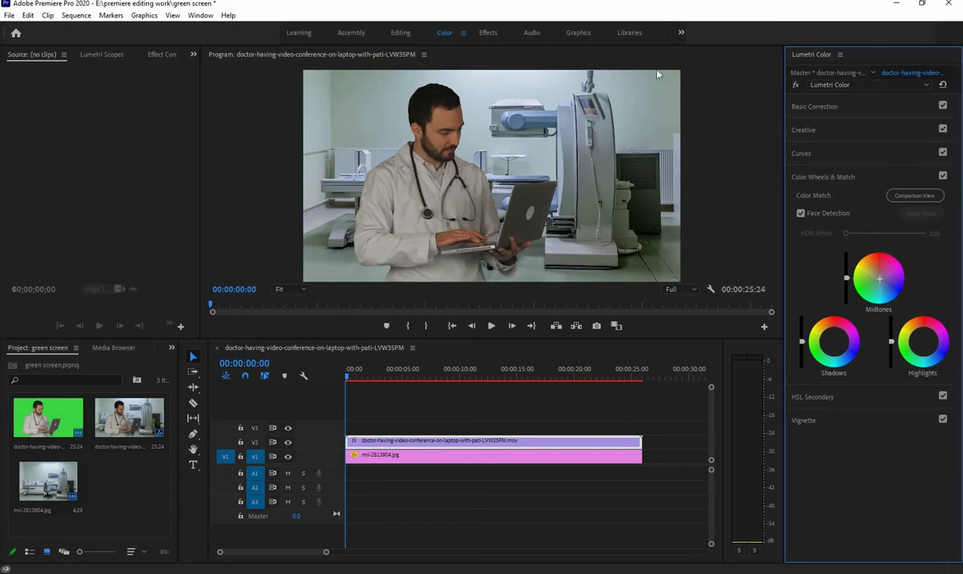
- Switch to the Editing workspace, then scrub and briefly play the composite from the start of the sequence
click(408, 36)
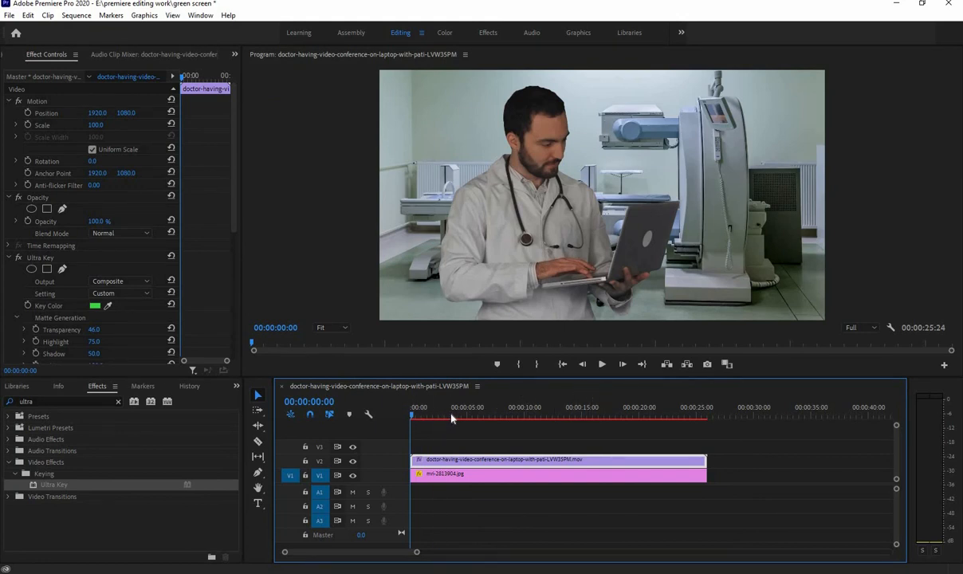
mouse_move(413, 418)
mouse_down()
mouse_move(434, 414)
mouse_move(412, 416)
mouse_up()
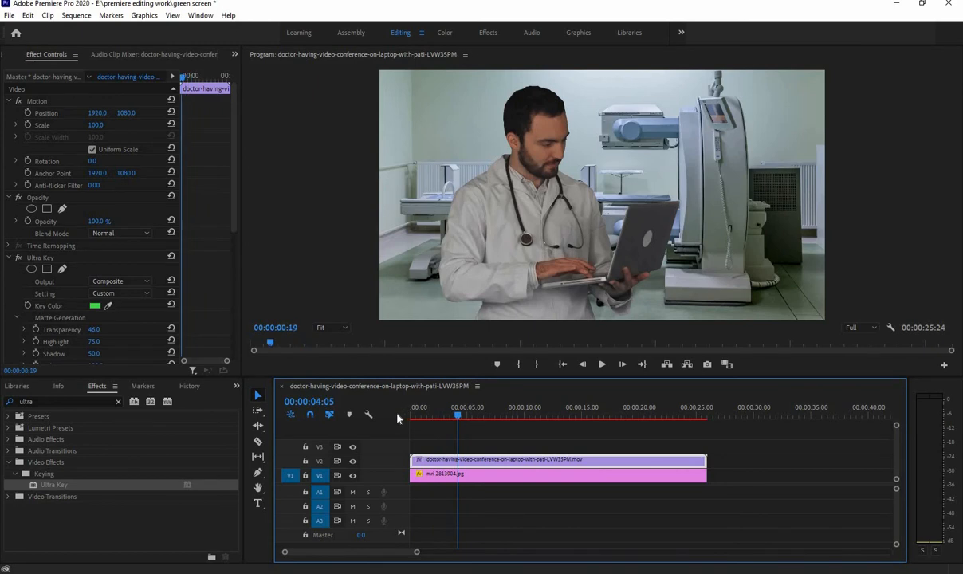
click(601, 365)
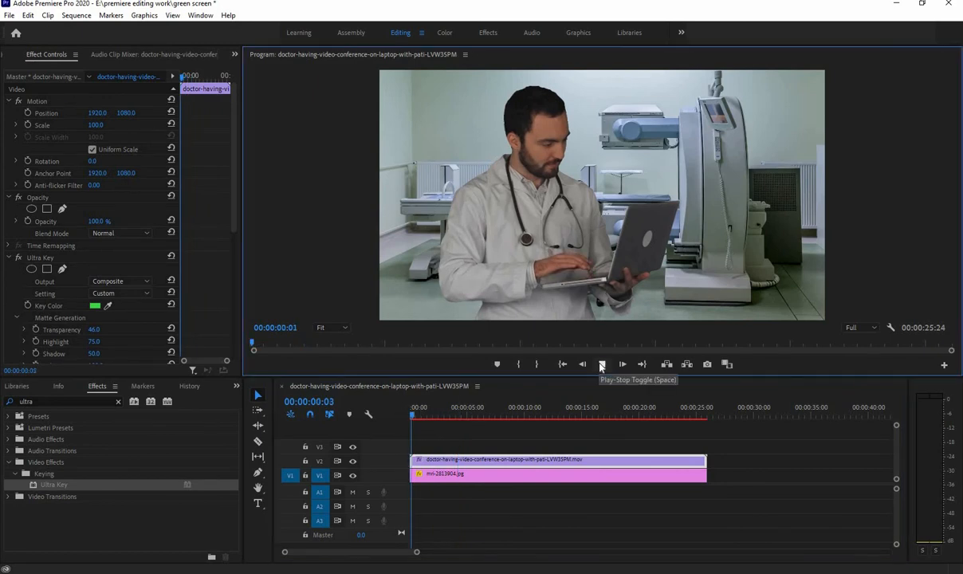
click(600, 365)
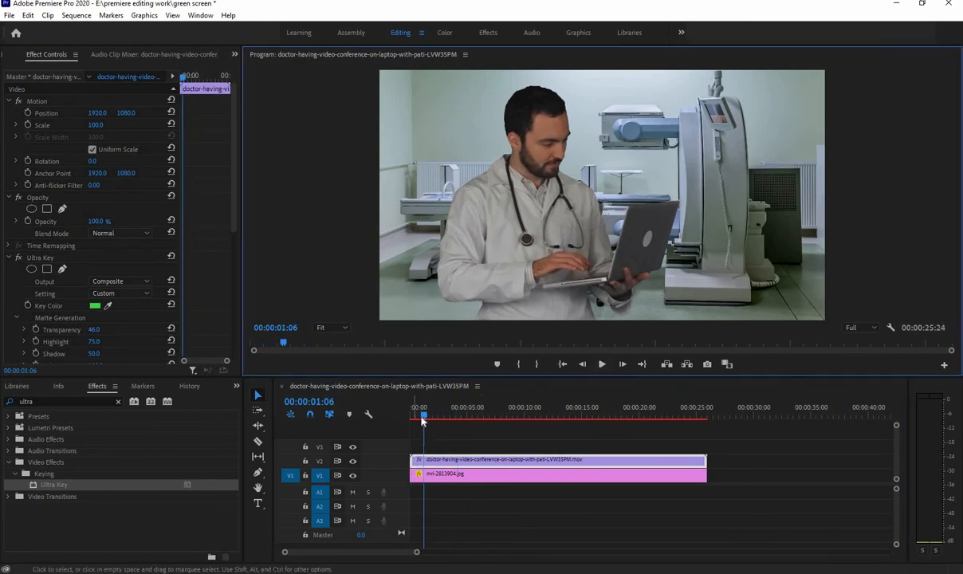
- Return the playhead to the start of the sequence and render the whole timeline for smooth playback
click(357, 387)
key(Home)
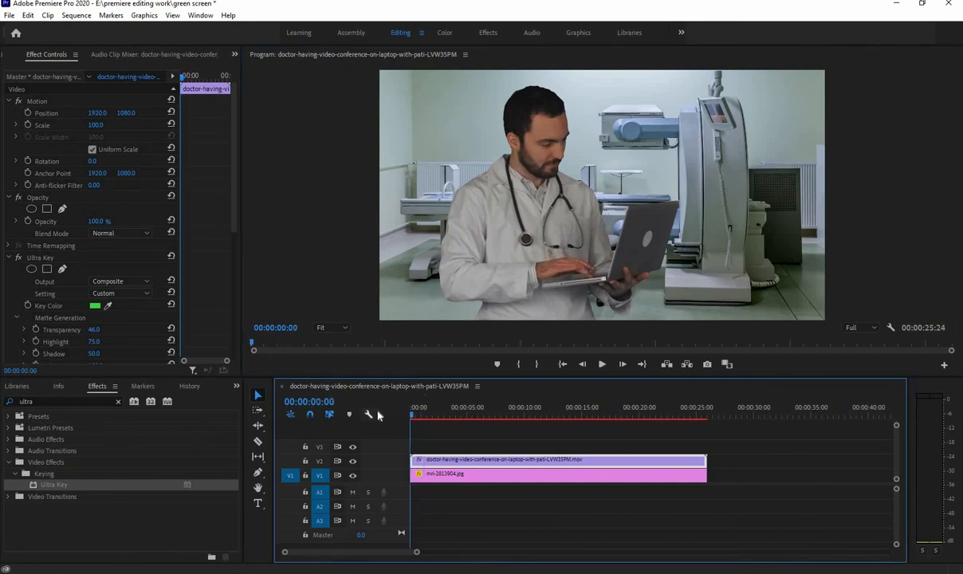
key(Return)
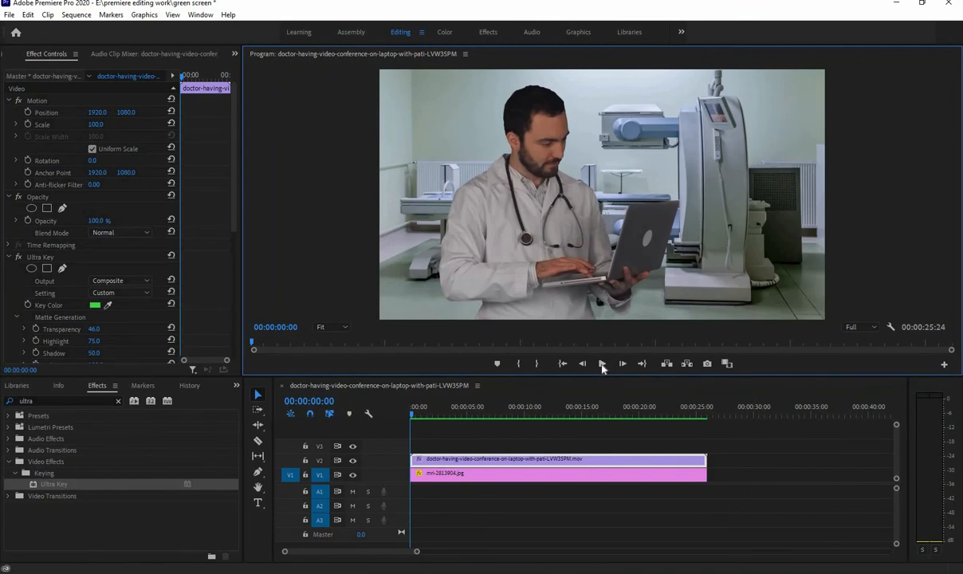
- Play the opening seconds of the rendered composite, stop playback and return the playhead to the start
click(601, 363)
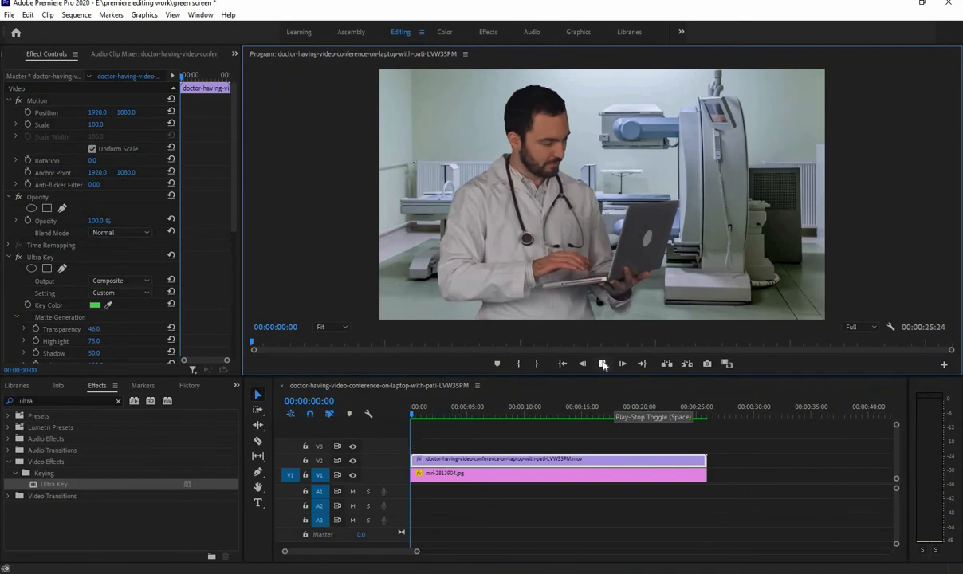
key(space)
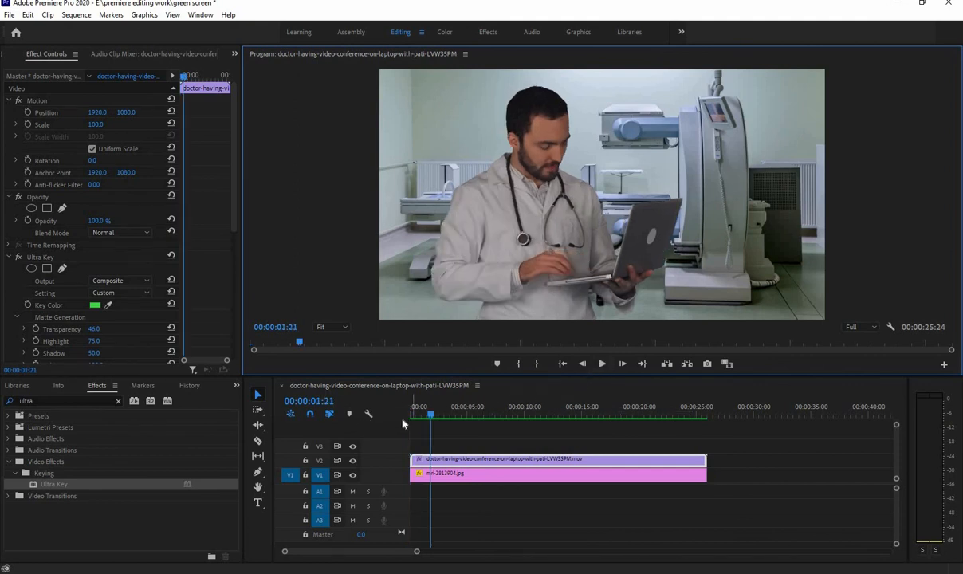
mouse_move(431, 413)
mouse_down()
mouse_move(569, 413)
mouse_move(413, 413)
mouse_up()
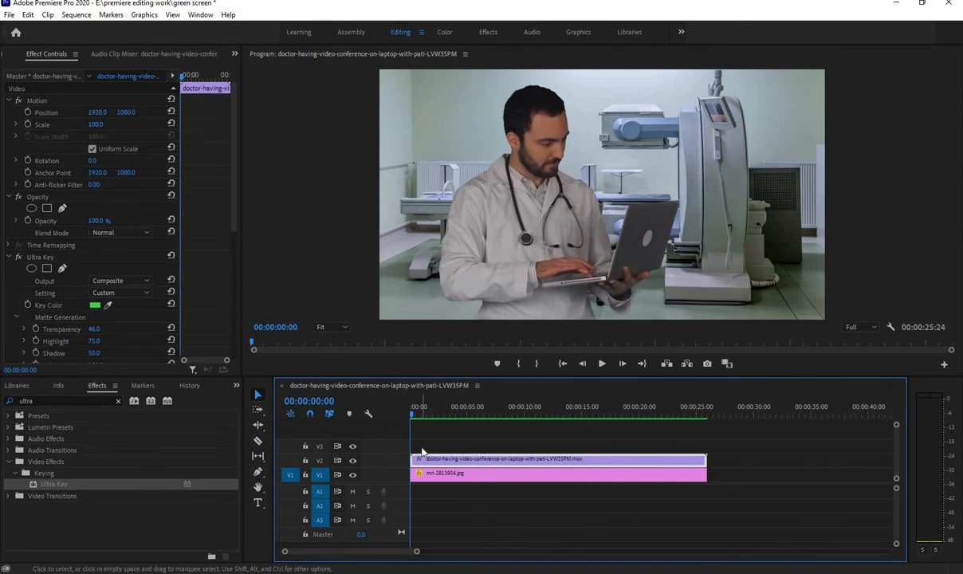